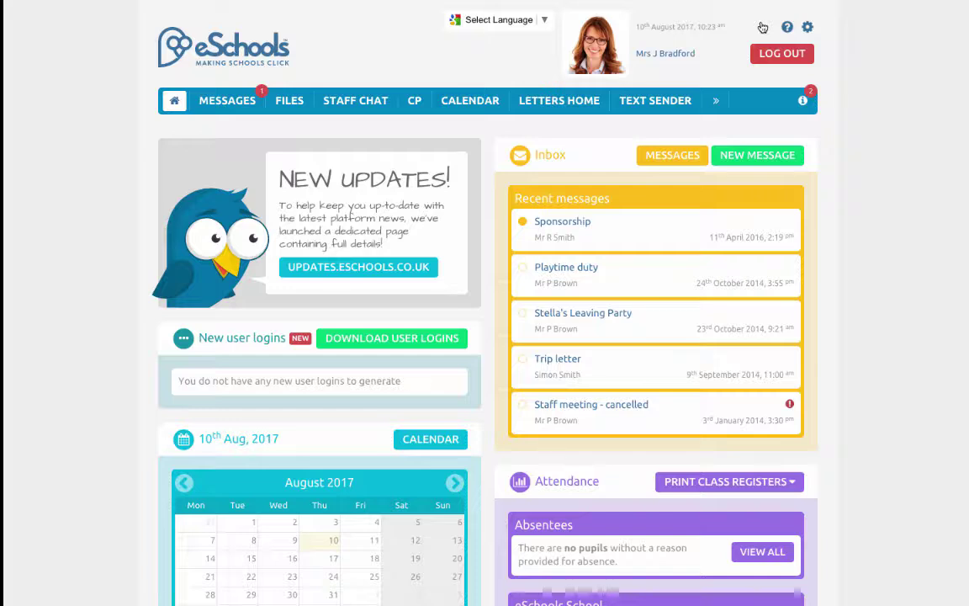
# Step: Open the Oak Class page from the website's Classes section for editing
pyautogui.moveTo(717, 99)
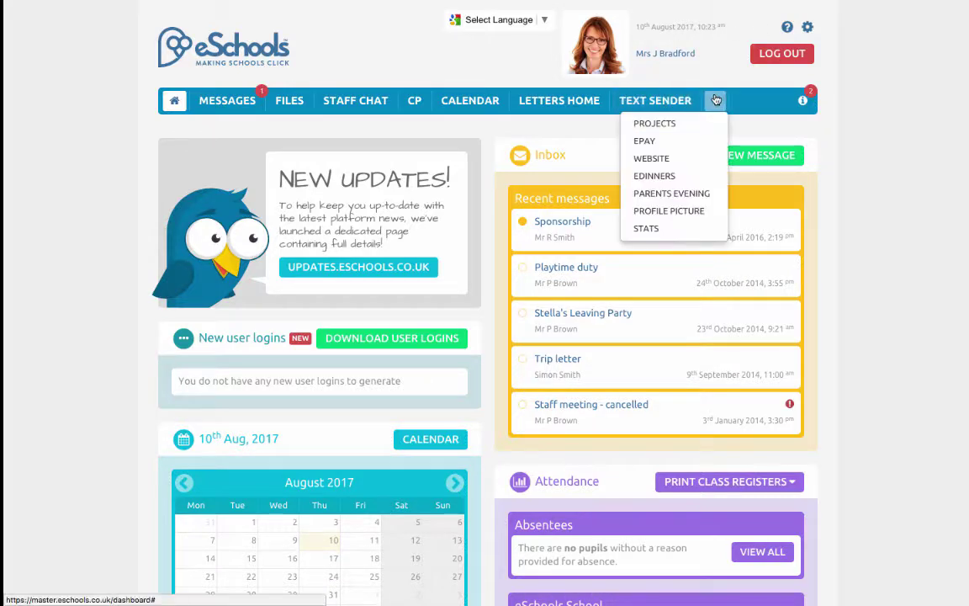
pyautogui.click(711, 159)
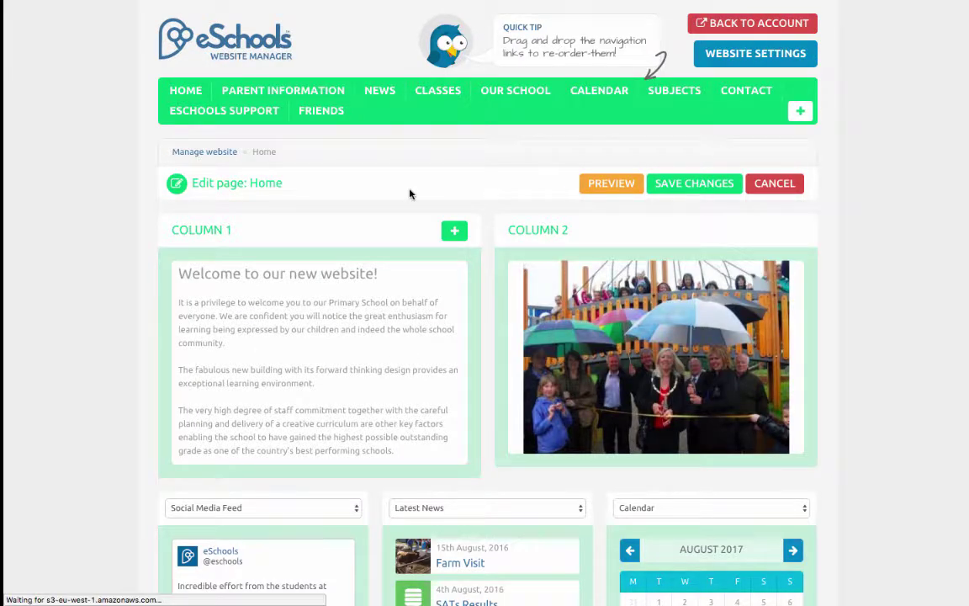
pyautogui.click(454, 91)
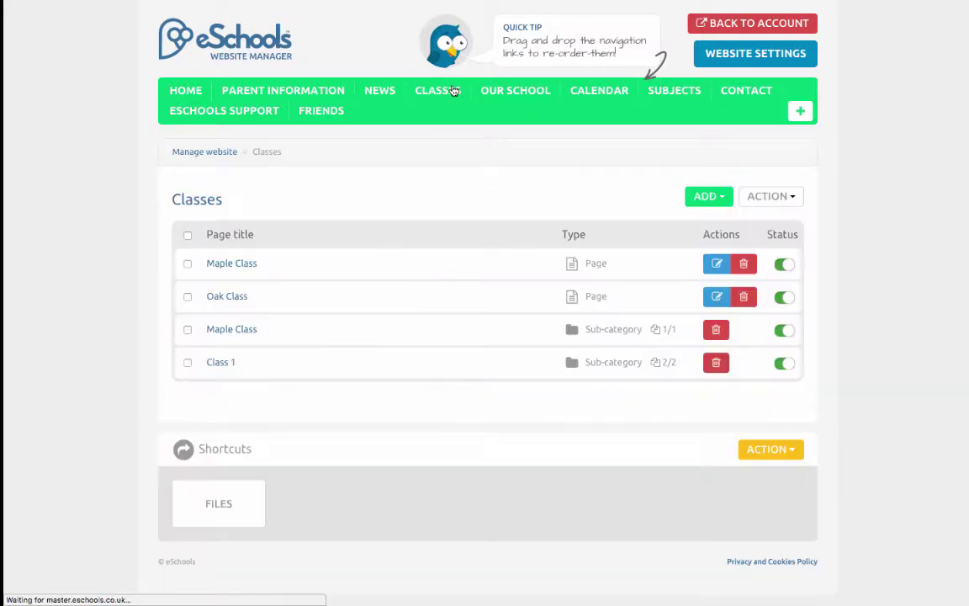
pyautogui.click(234, 297)
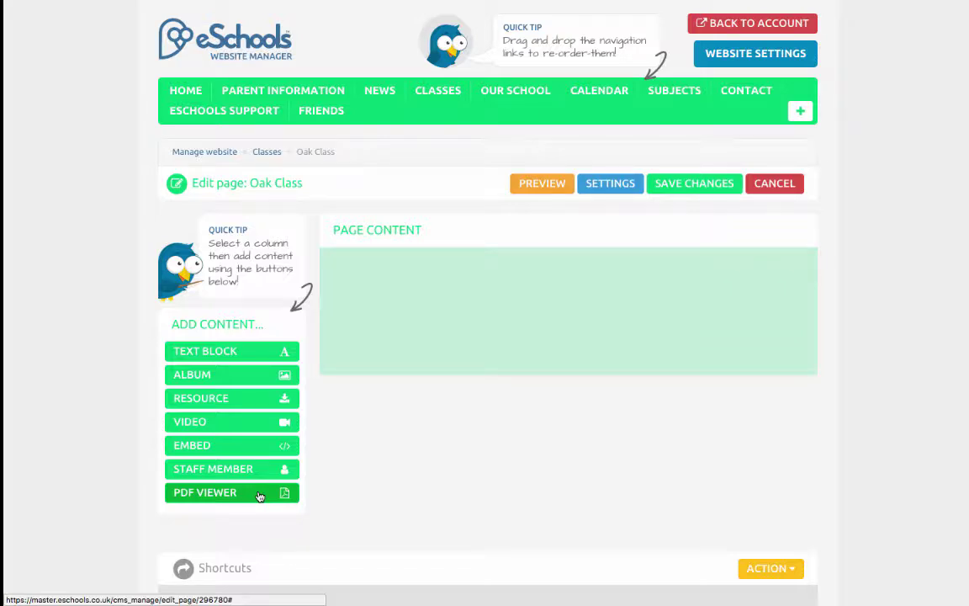
# Step: Add a text block reading "This is text" to the Oak Class page content
pyautogui.click(278, 363)
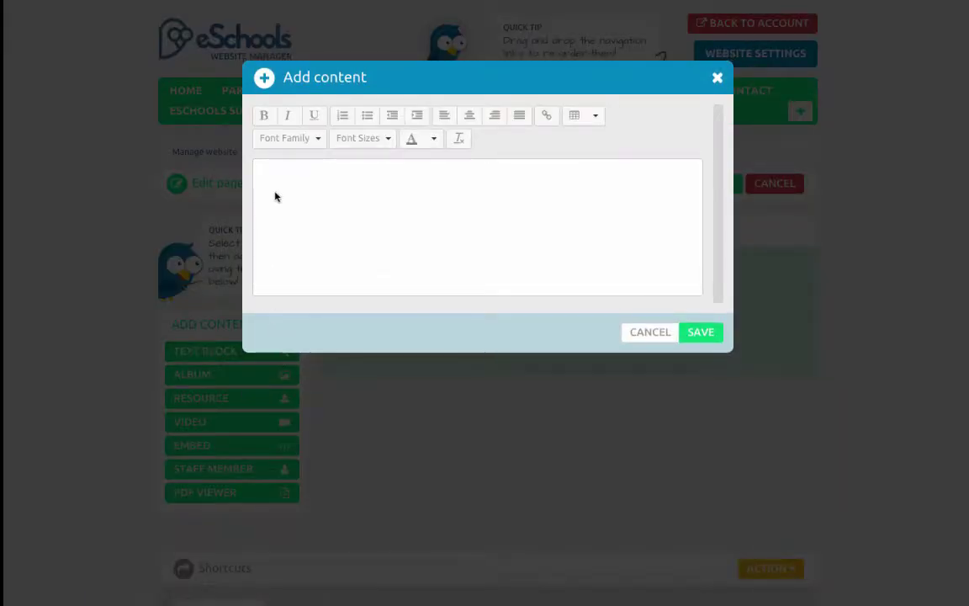
pyautogui.click(265, 169)
pyautogui.write('This is text')
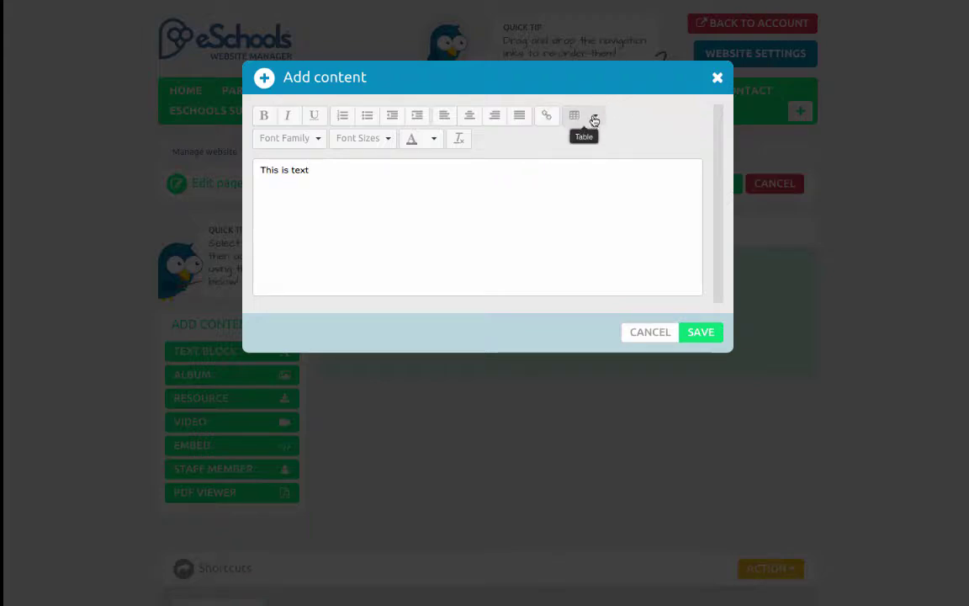
pyautogui.click(703, 336)
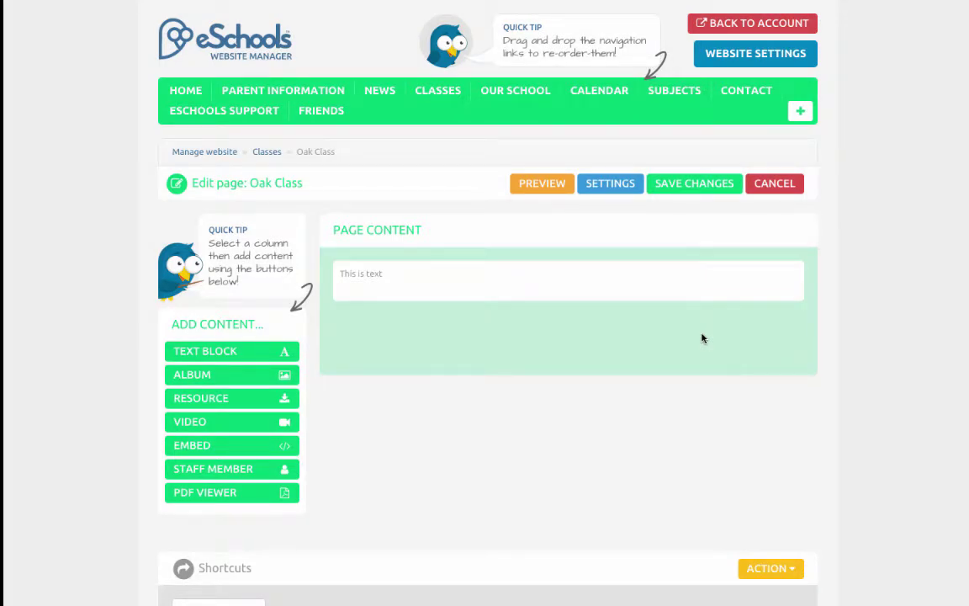
# Step: Start a new album on the page and attach the images Food.png and Pie.png from Downloads
pyautogui.click(280, 379)
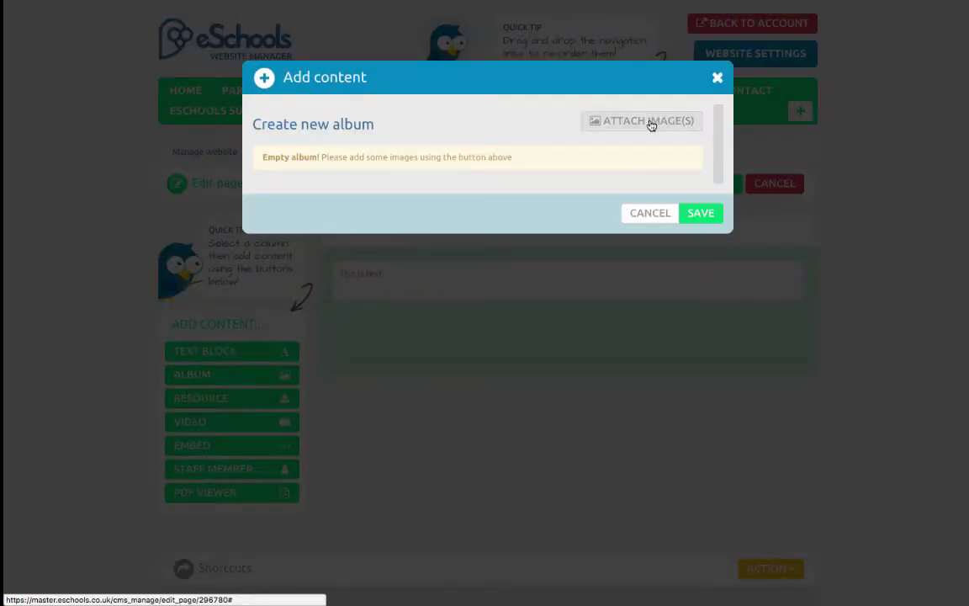
pyautogui.click(649, 121)
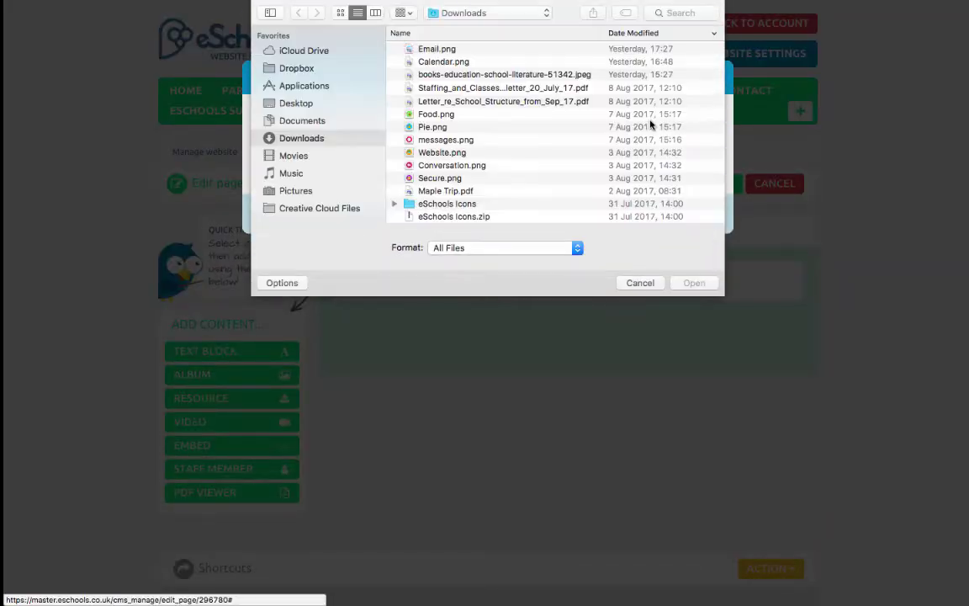
pyautogui.click(439, 115)
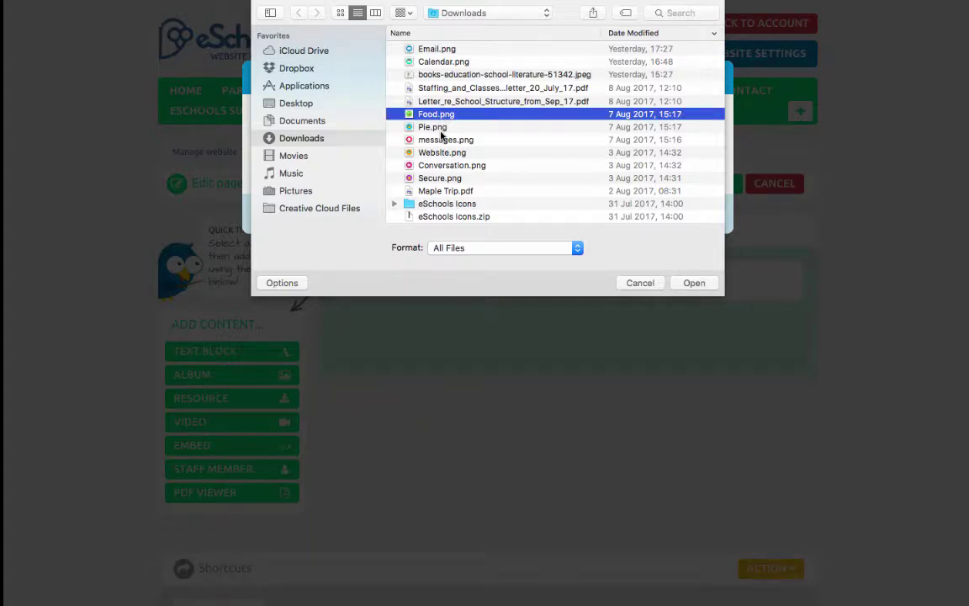
pyautogui.keyDown('shift'); pyautogui.click(438, 127); pyautogui.keyUp('shift')
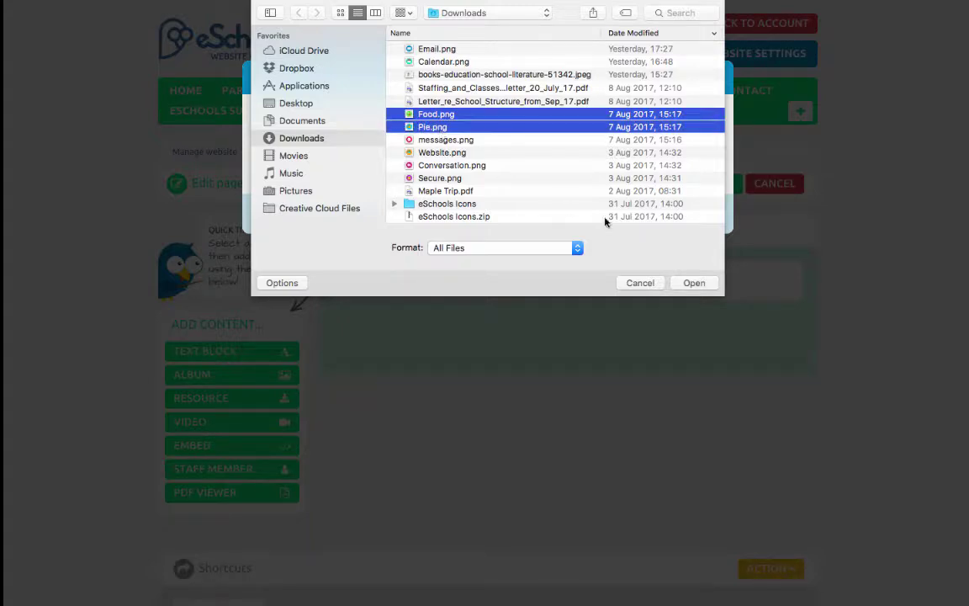
pyautogui.click(694, 284)
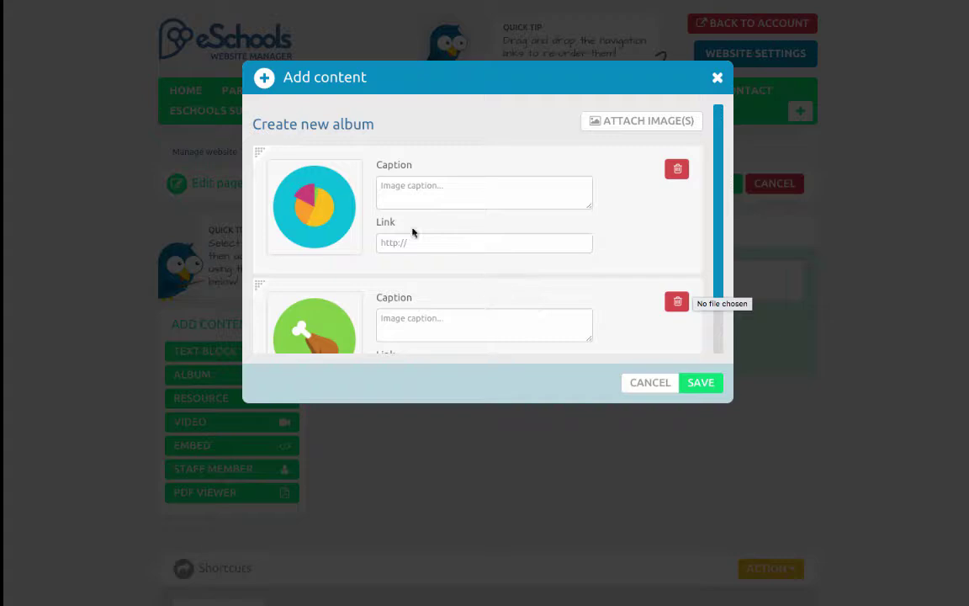
# Step: Caption the pie chart image "This is a caption", move the food image above it, and save the album
pyautogui.click(420, 190)
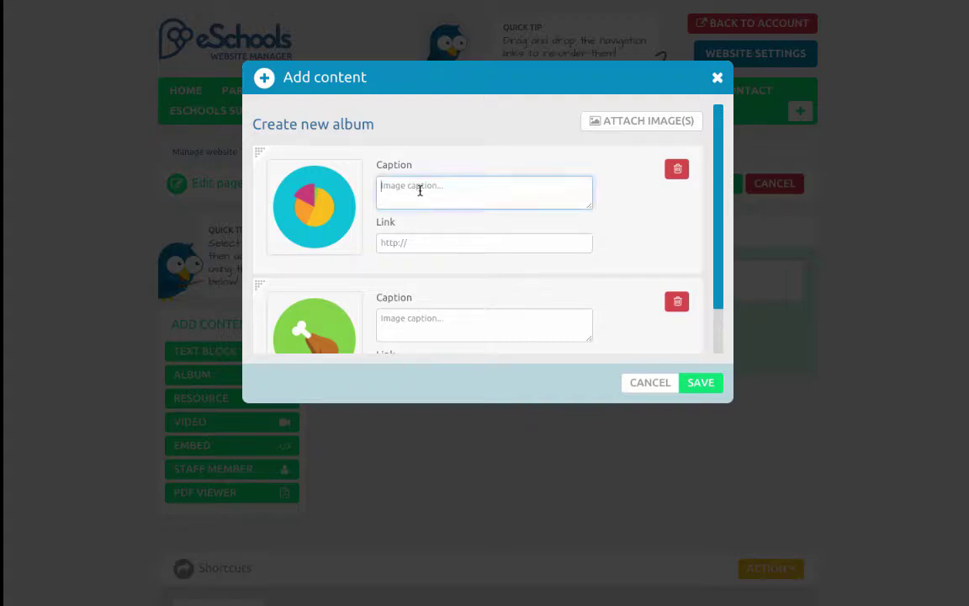
pyautogui.write('This is a caption')
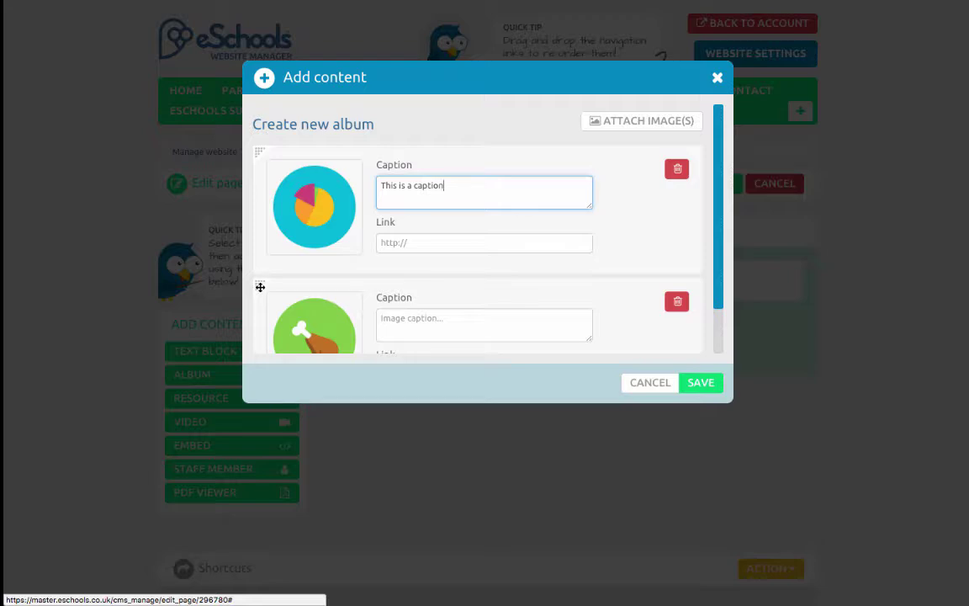
pyautogui.moveTo(260, 287); pyautogui.dragTo(271, 150)
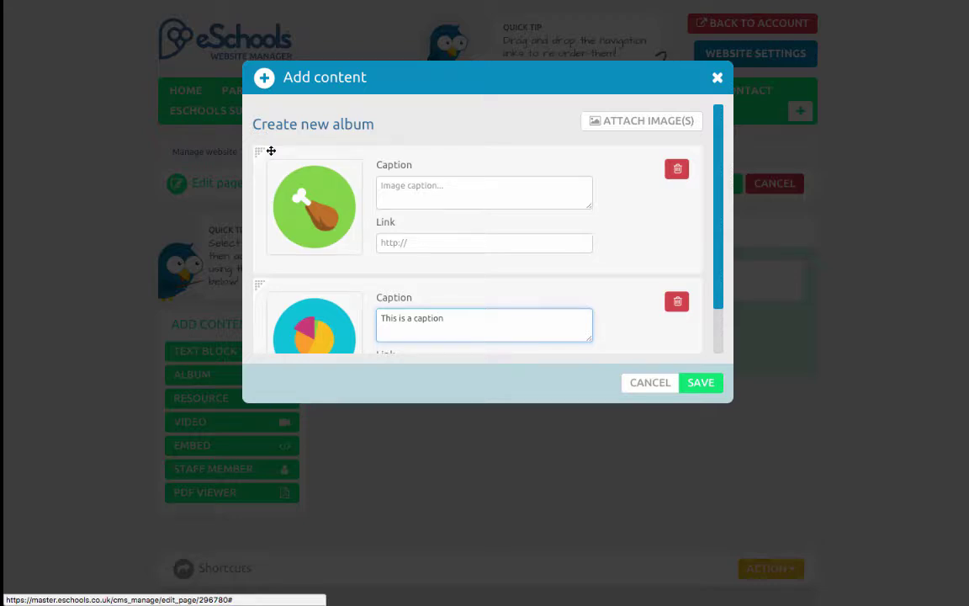
pyautogui.click(706, 383)
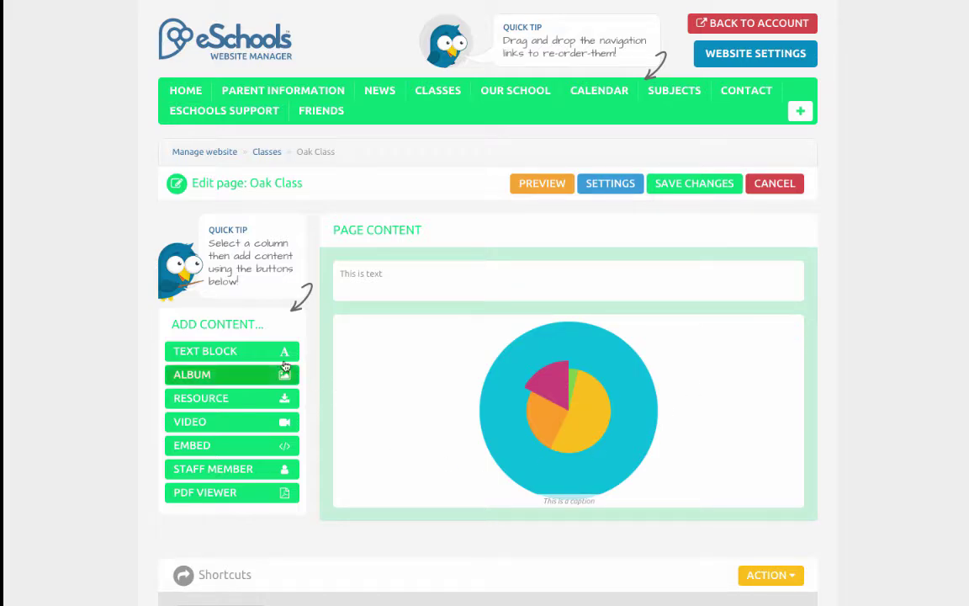
pyautogui.click(251, 397)
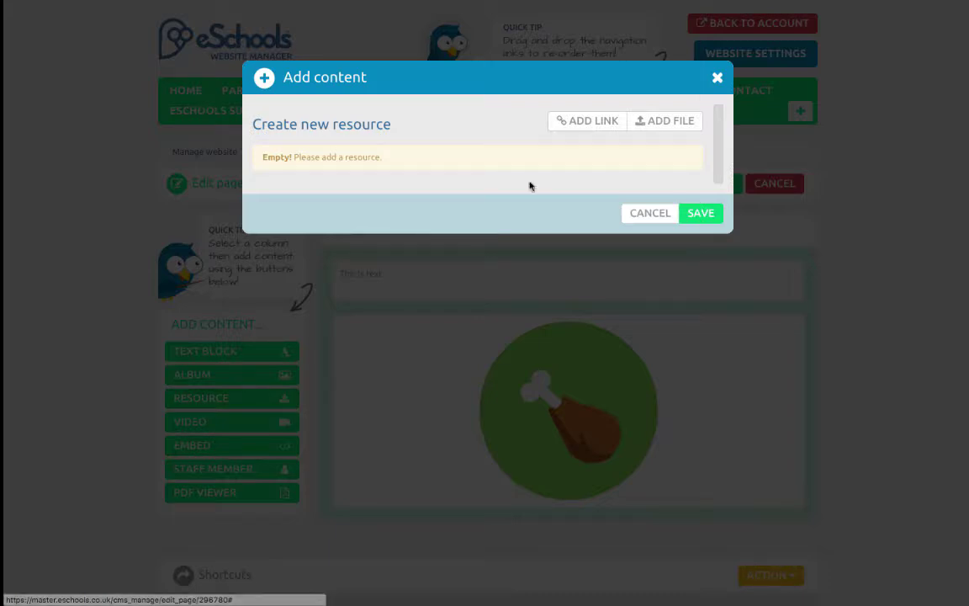
pyautogui.click(580, 122)
pyautogui.write('e')
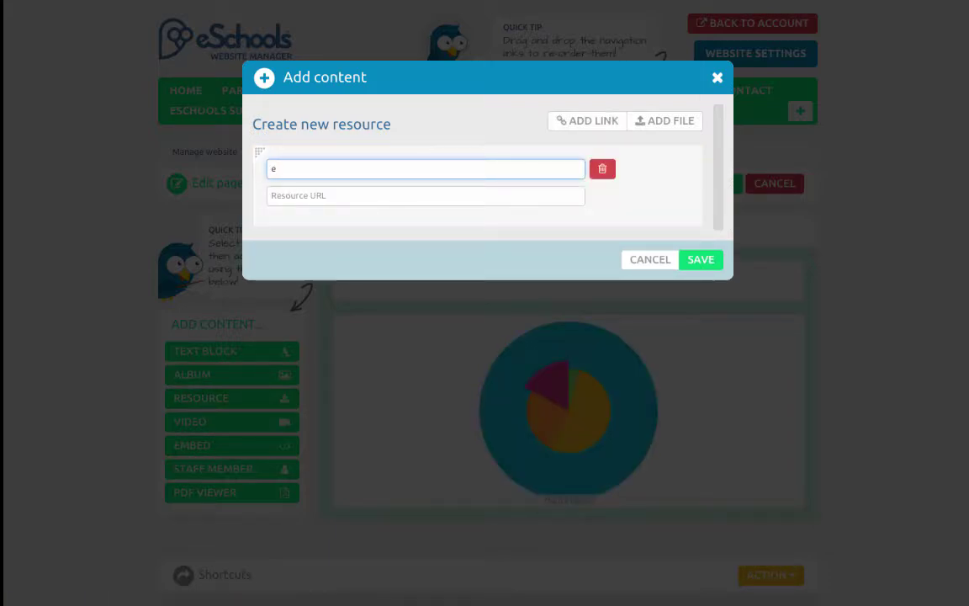
pyautogui.write('Schools Support')
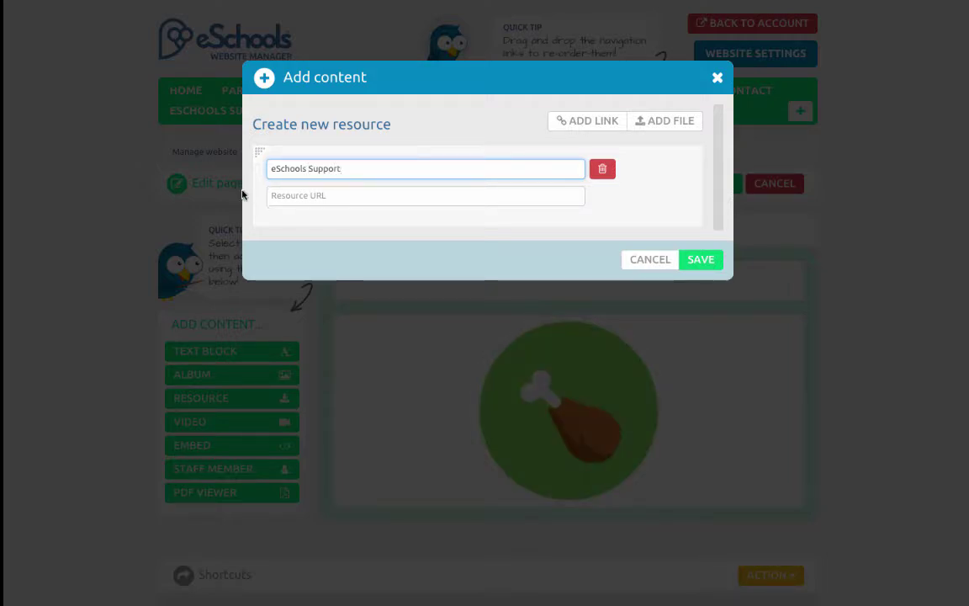
pyautogui.click(285, 196)
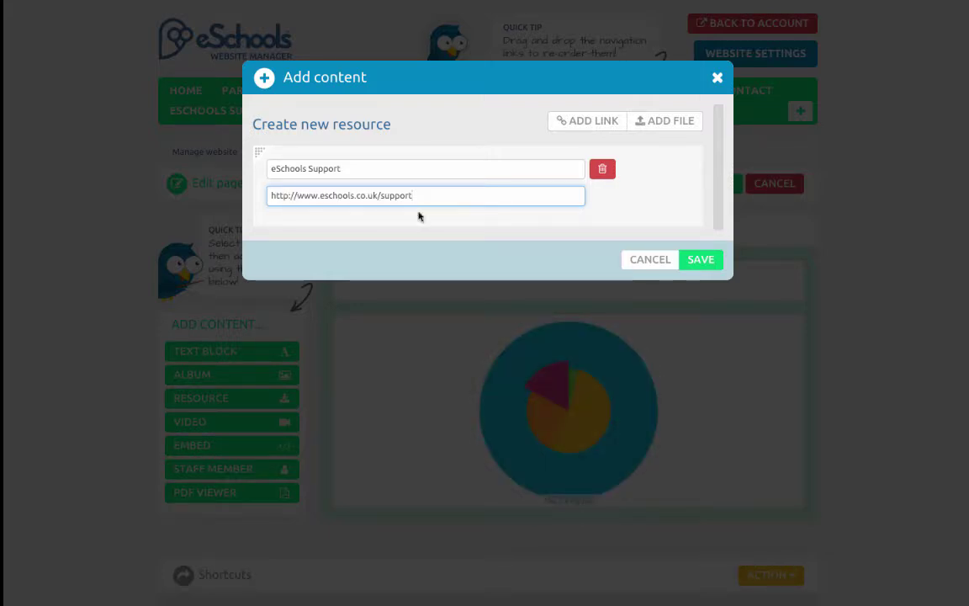
pyautogui.click(711, 264)
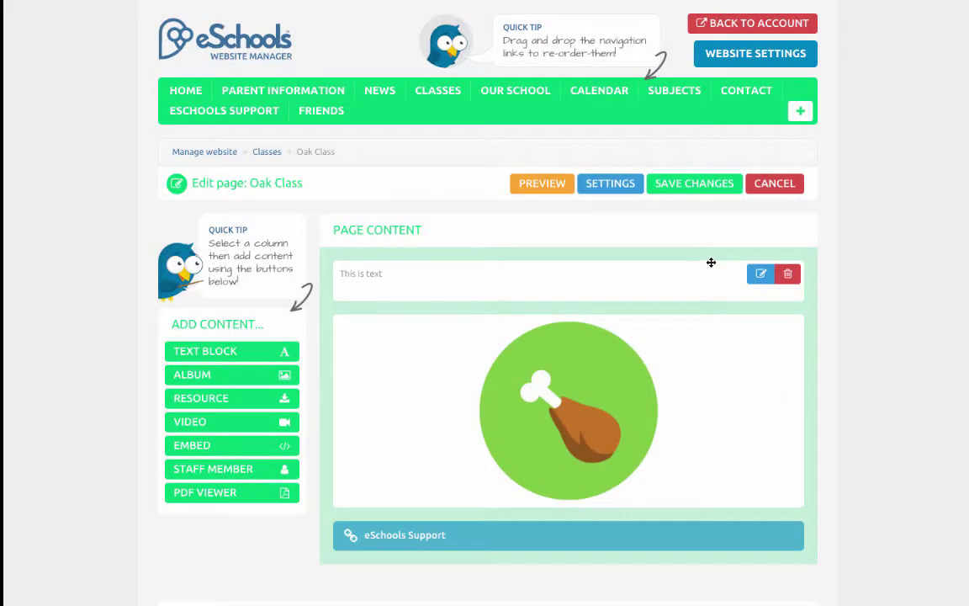
# Step: Start another resource and upload Letter_re_School_Structure_from_Sep_17.pdf from Downloads as its file
pyautogui.click(261, 405)
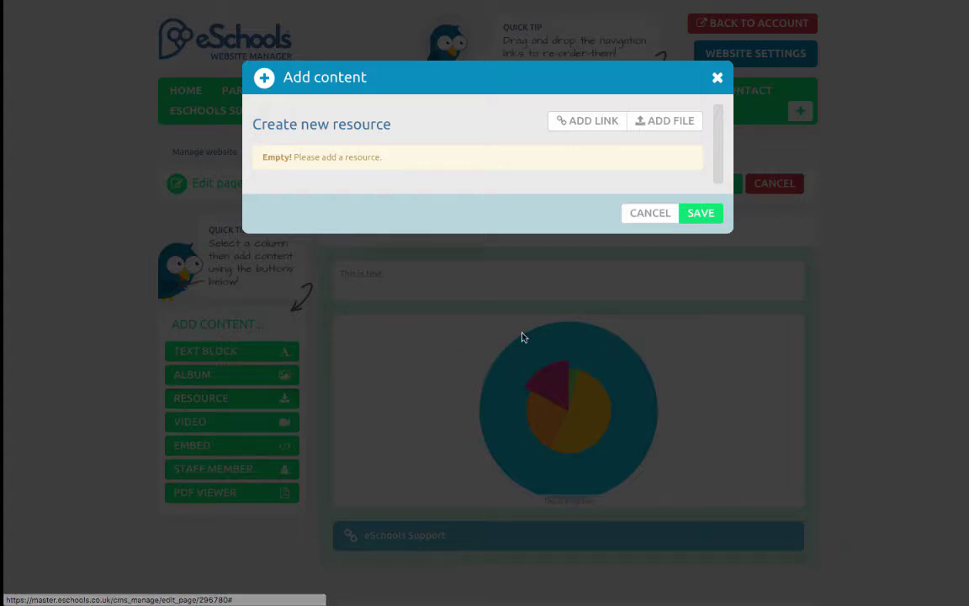
pyautogui.click(664, 126)
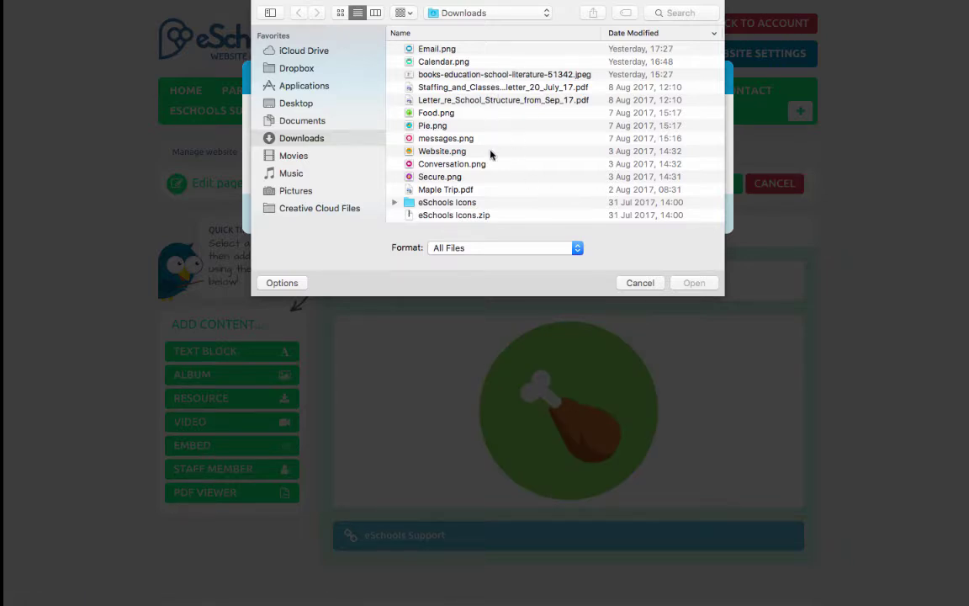
pyautogui.click(507, 100)
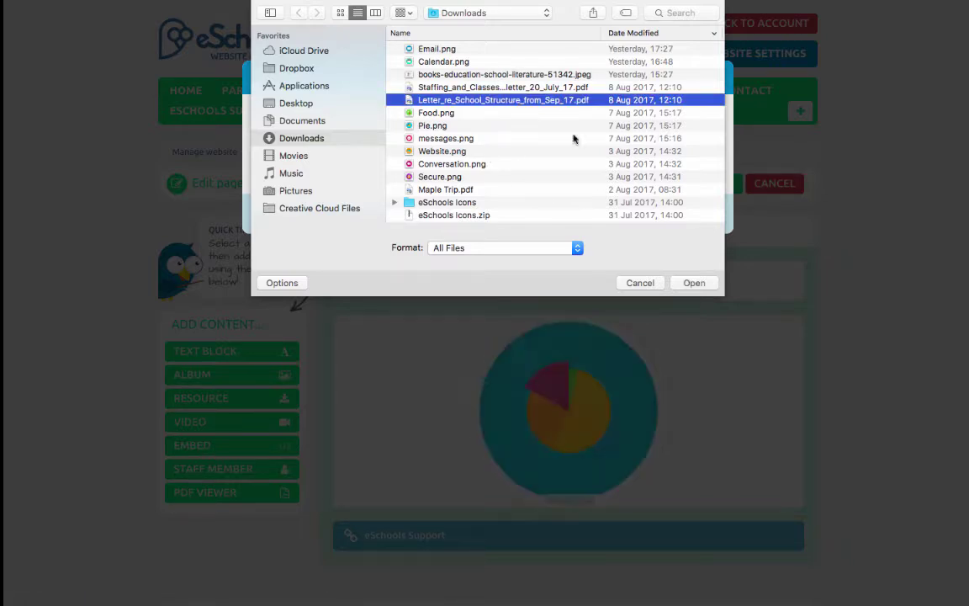
pyautogui.click(690, 283)
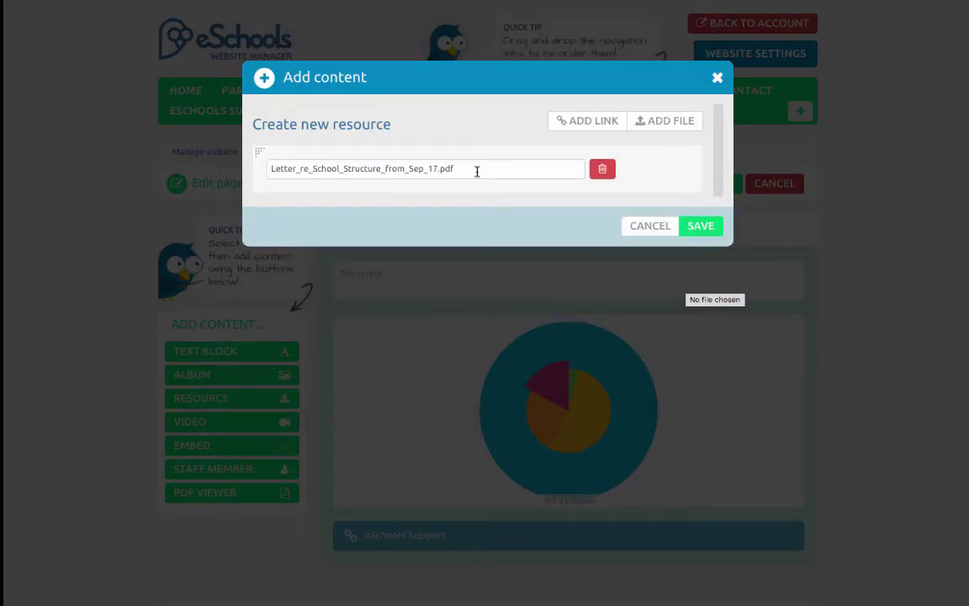
# Step: Title the uploaded PDF resource "Letter - Spring Term" and save it to the page
pyautogui.tripleClick(477, 171)
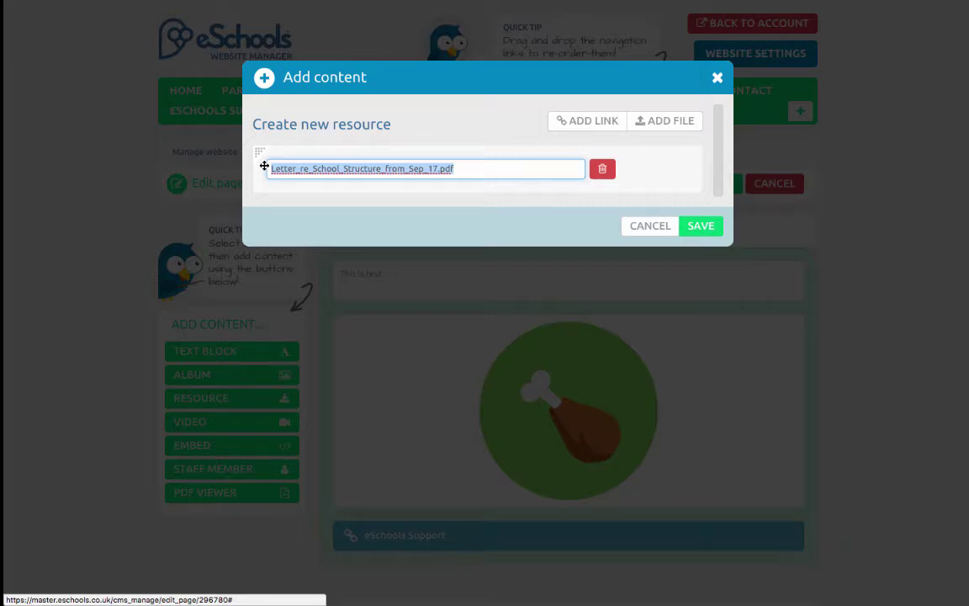
pyautogui.write('Letter ')
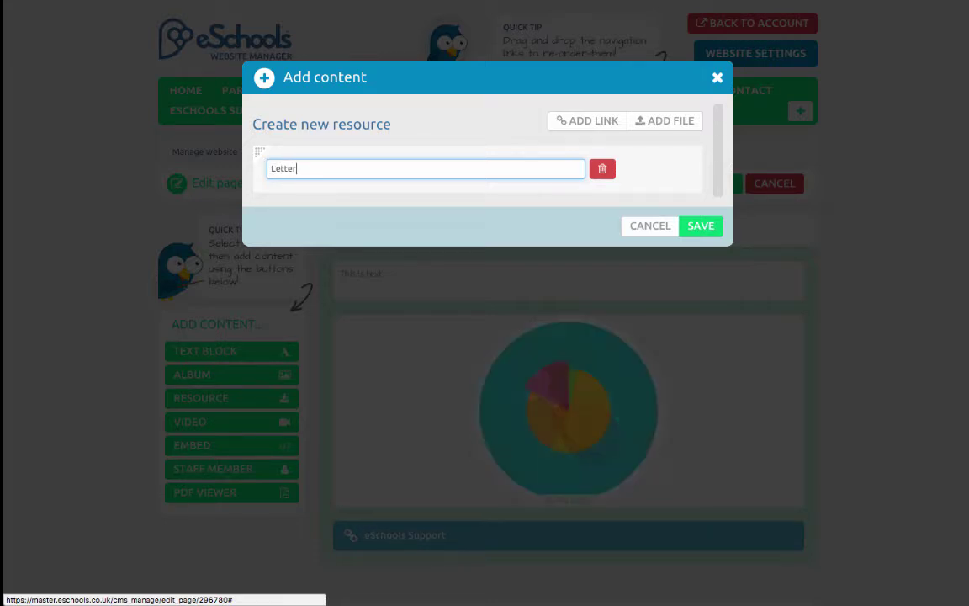
pyautogui.write('- S')
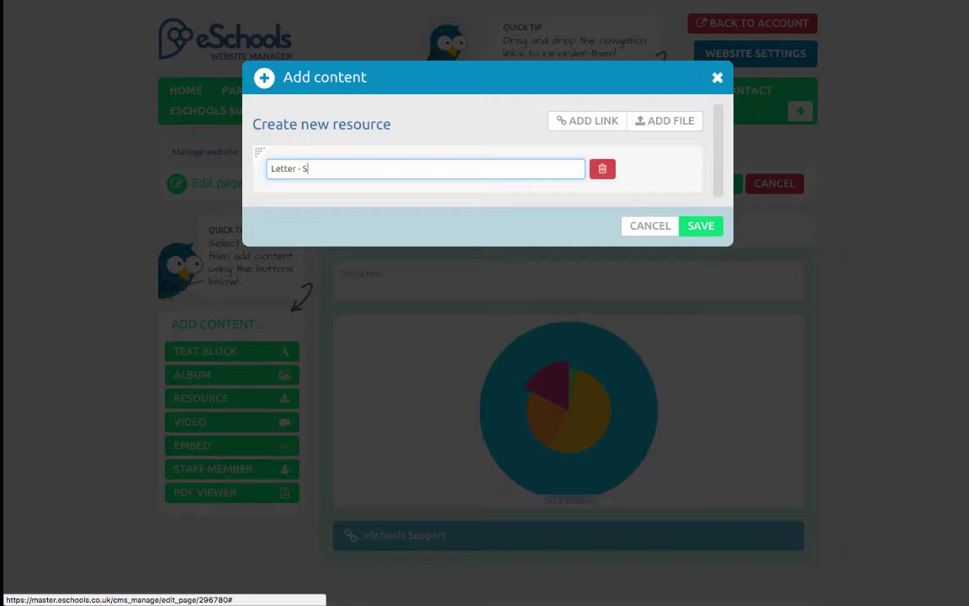
pyautogui.write('pring Term')
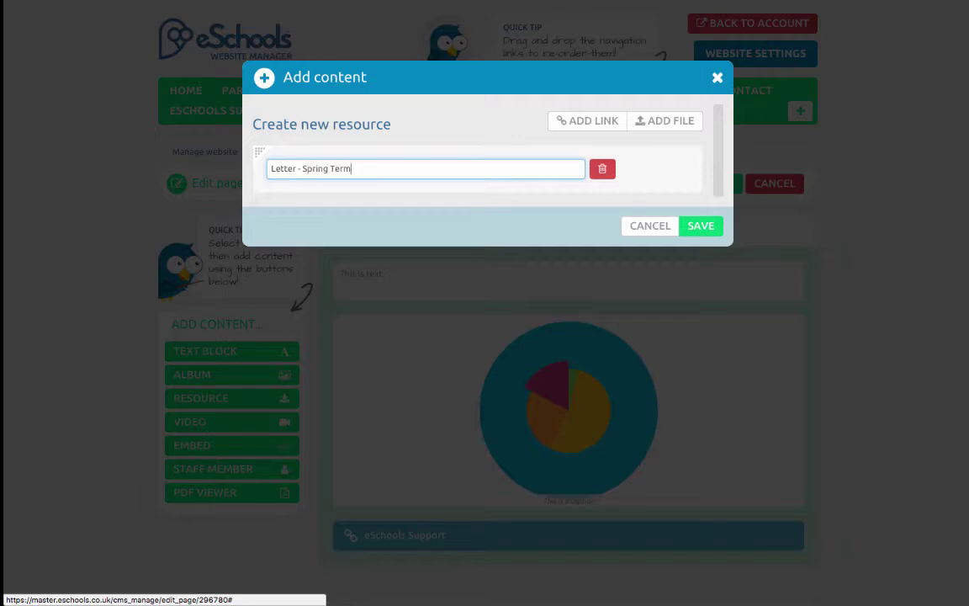
pyautogui.click(715, 229)
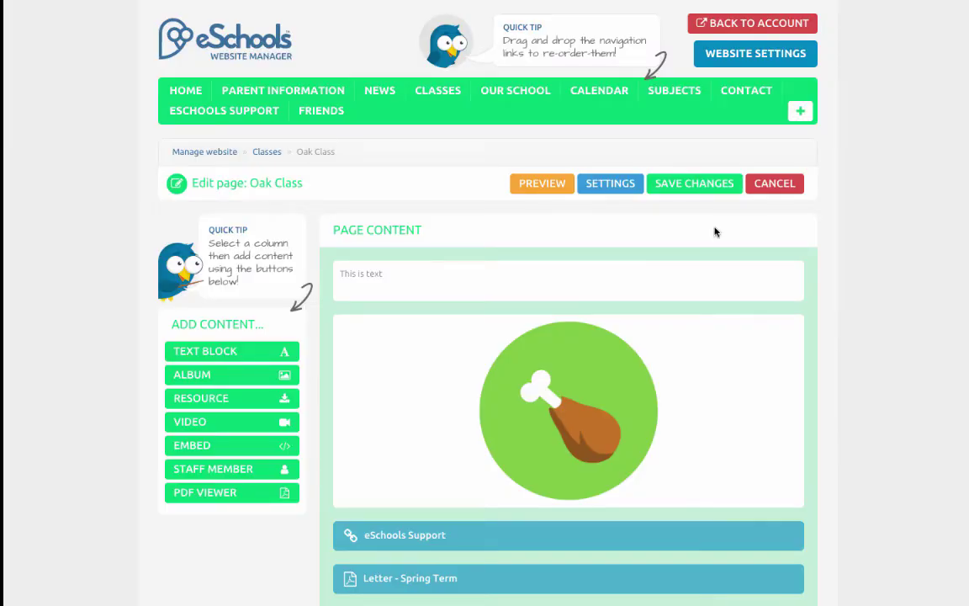
# Step: View the form for adding a new video to the page and close it without adding one
pyautogui.scroll(-1, 564, 429)
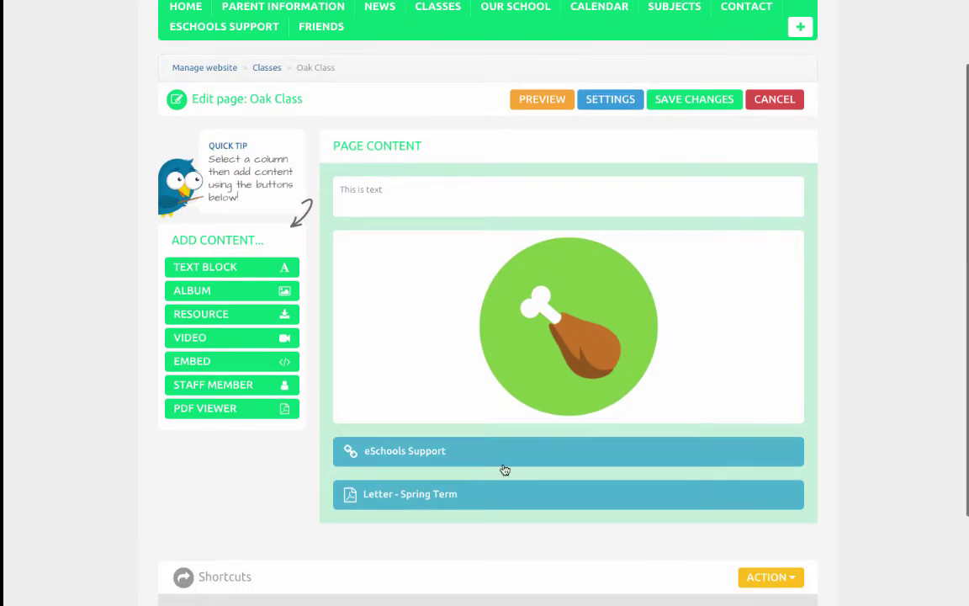
pyautogui.click(232, 346)
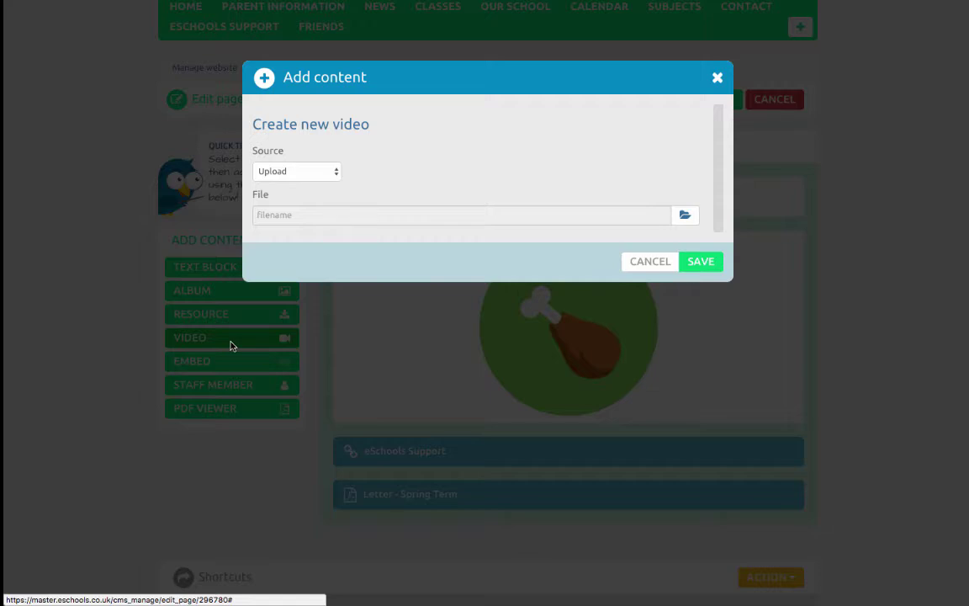
pyautogui.click(718, 78)
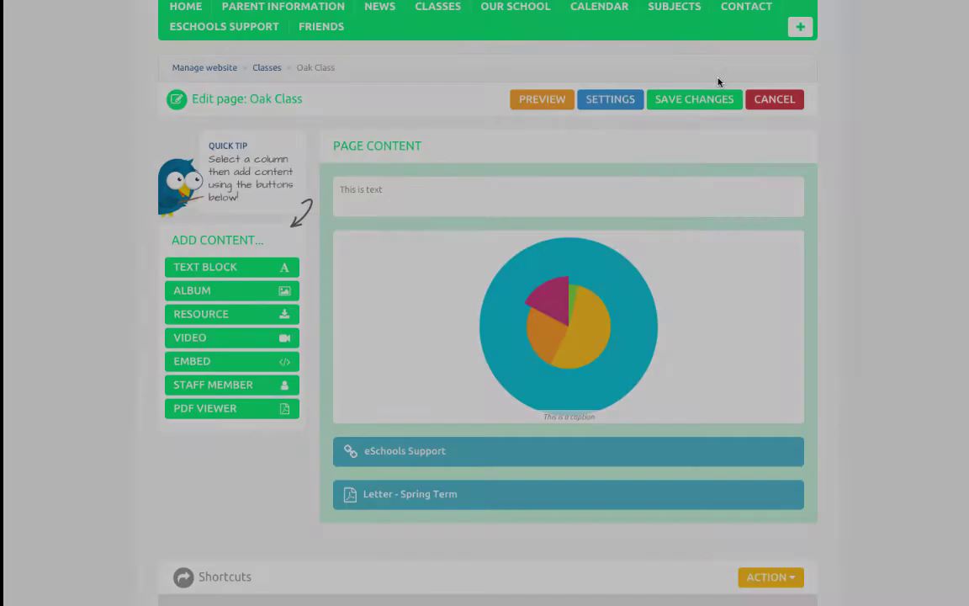
# Step: View the forms for adding embed code and a staff member to the page, closing each without adding anything
pyautogui.scroll(-1, 473, 315)
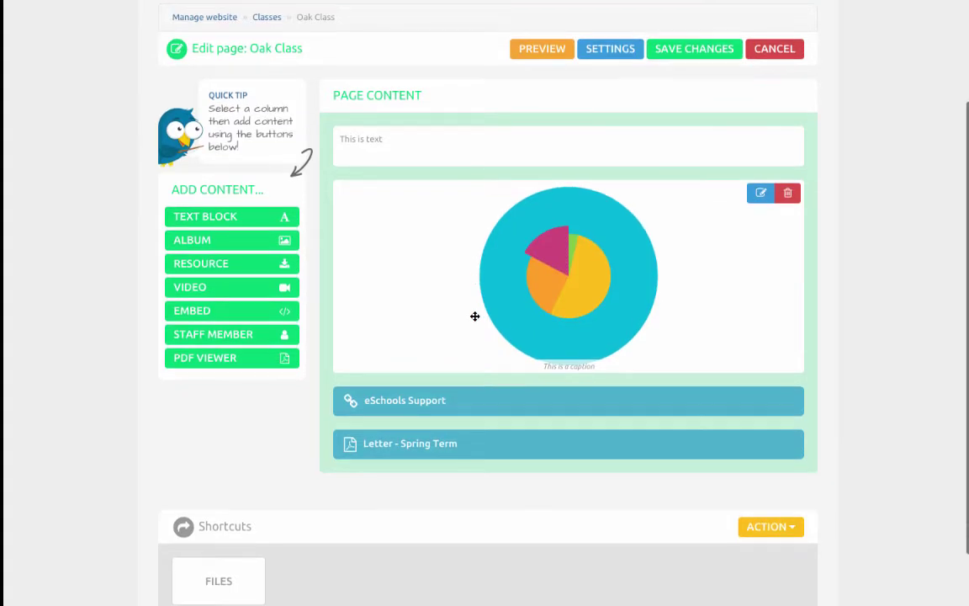
pyautogui.click(266, 311)
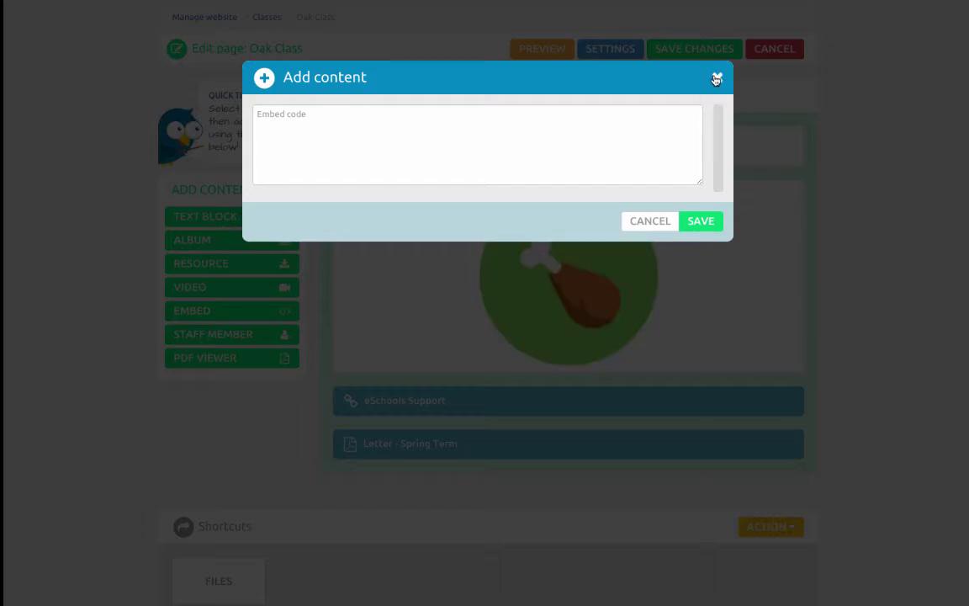
pyautogui.click(717, 79)
pyautogui.scroll(-1, 411, 273)
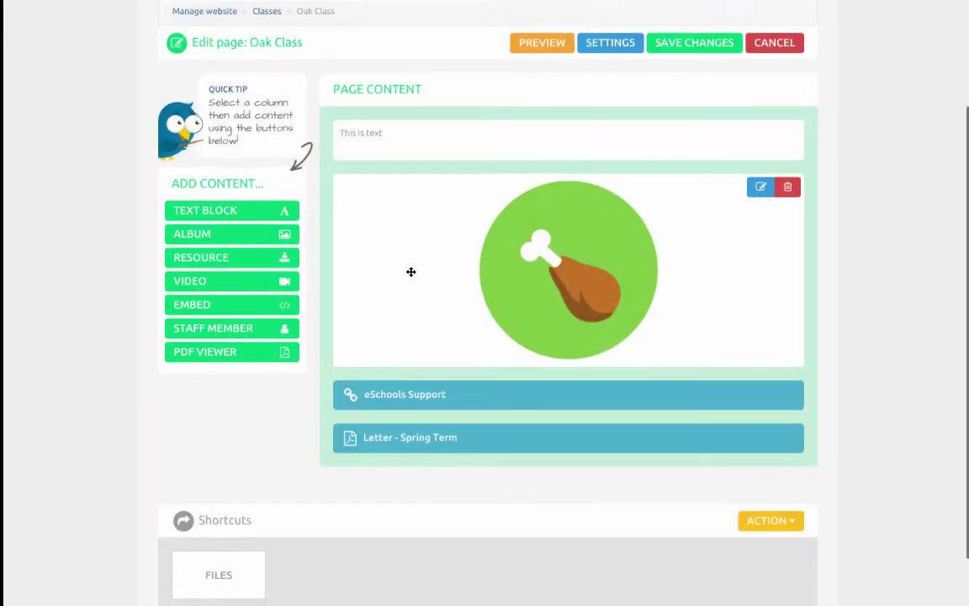
pyautogui.click(279, 283)
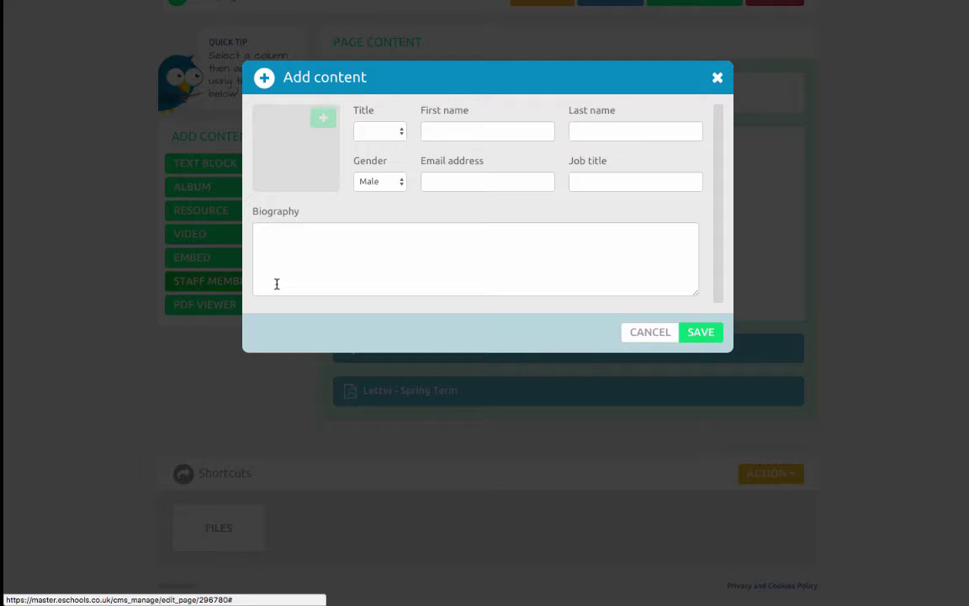
pyautogui.click(717, 79)
# Step: Add a PDF viewer to the page with 5c18296ec5095830be347715c38ad5e2.pdf from the Desktop and save it
pyautogui.scroll(-1, 504, 303)
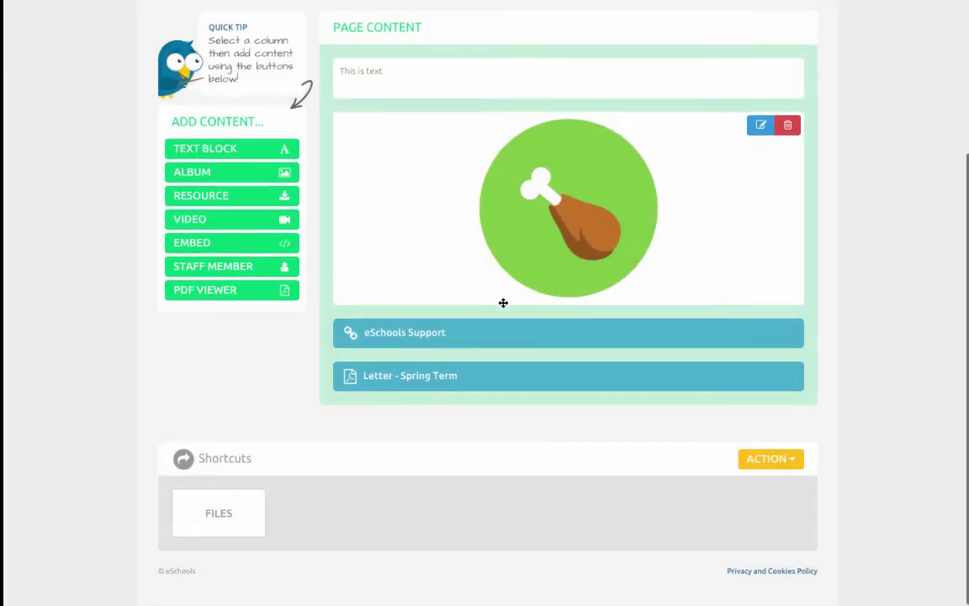
pyautogui.click(267, 301)
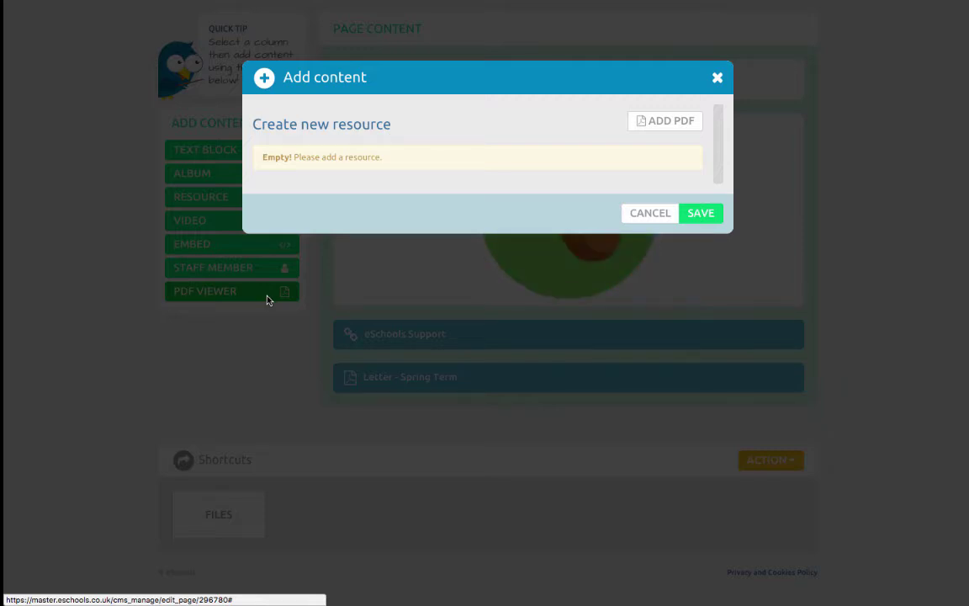
pyautogui.click(684, 128)
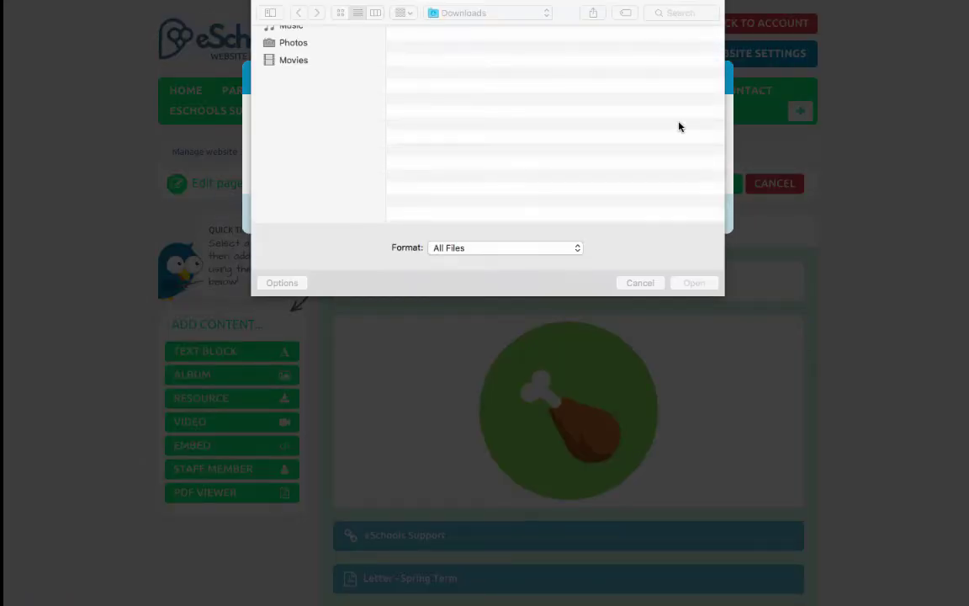
pyautogui.click(297, 102)
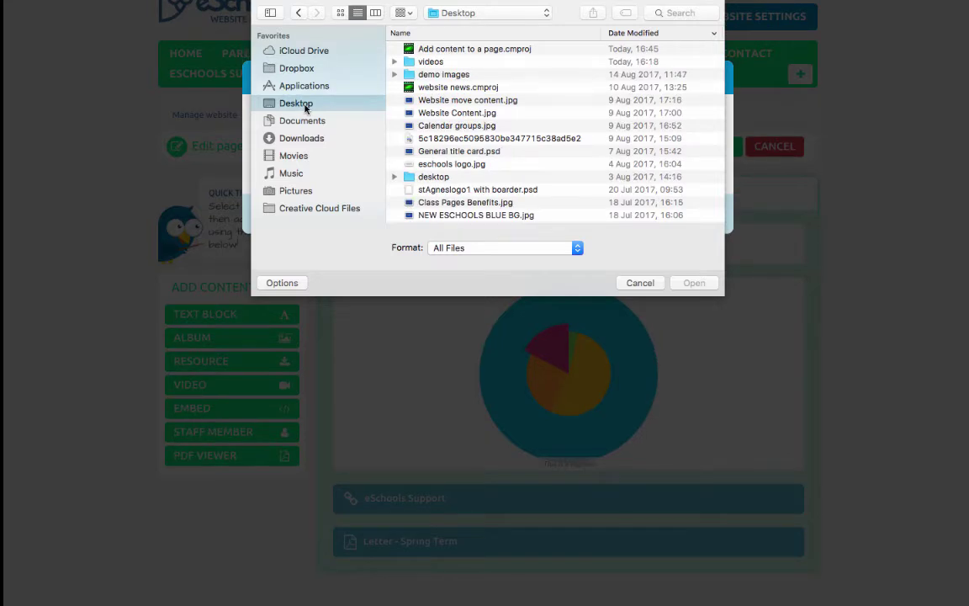
pyautogui.click(464, 139)
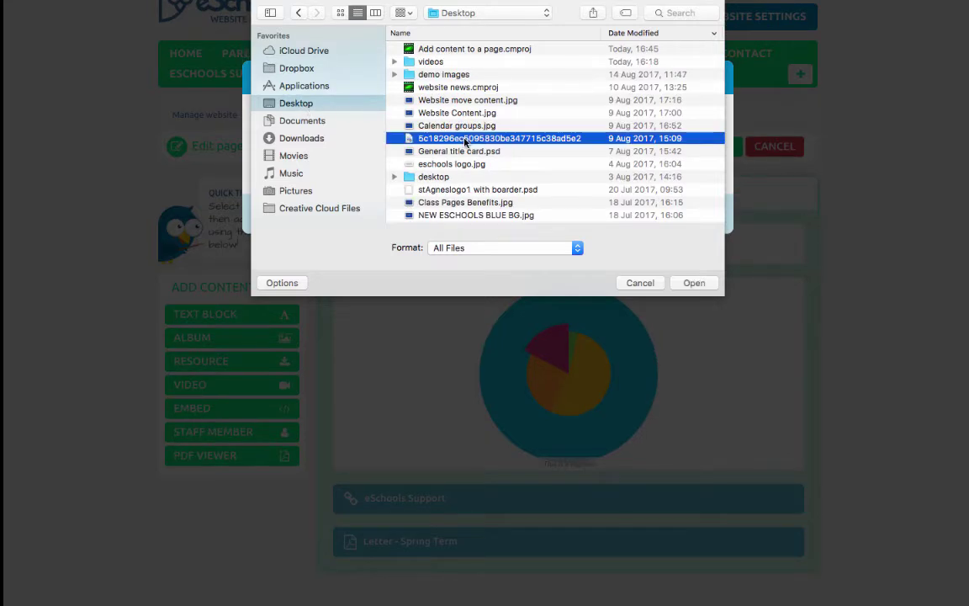
pyautogui.click(693, 283)
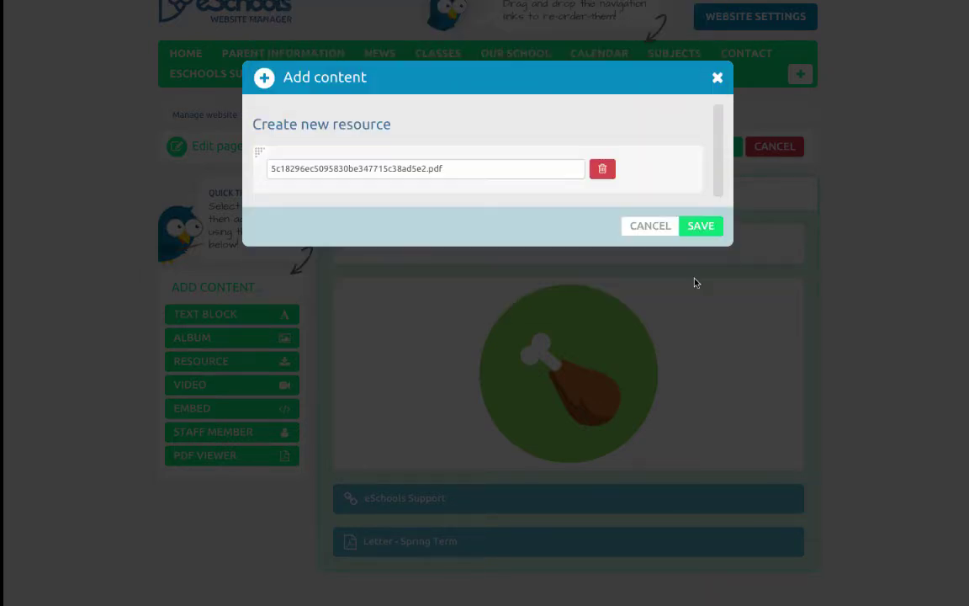
pyautogui.click(694, 225)
# Step: Review the Oak Class page content and save the changes to the page
pyautogui.scroll(-3, 831, 373)
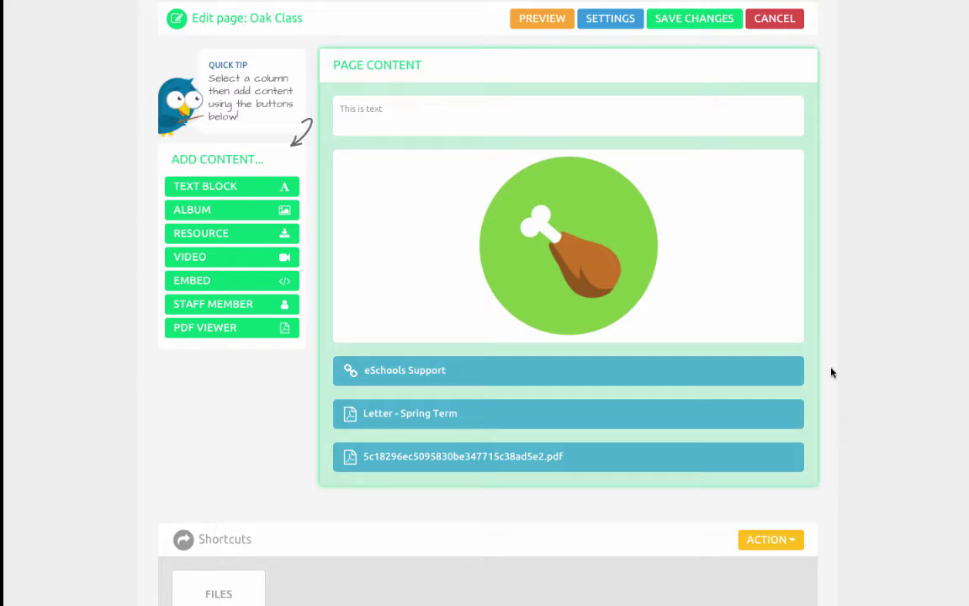
pyautogui.scroll(4, 831, 373)
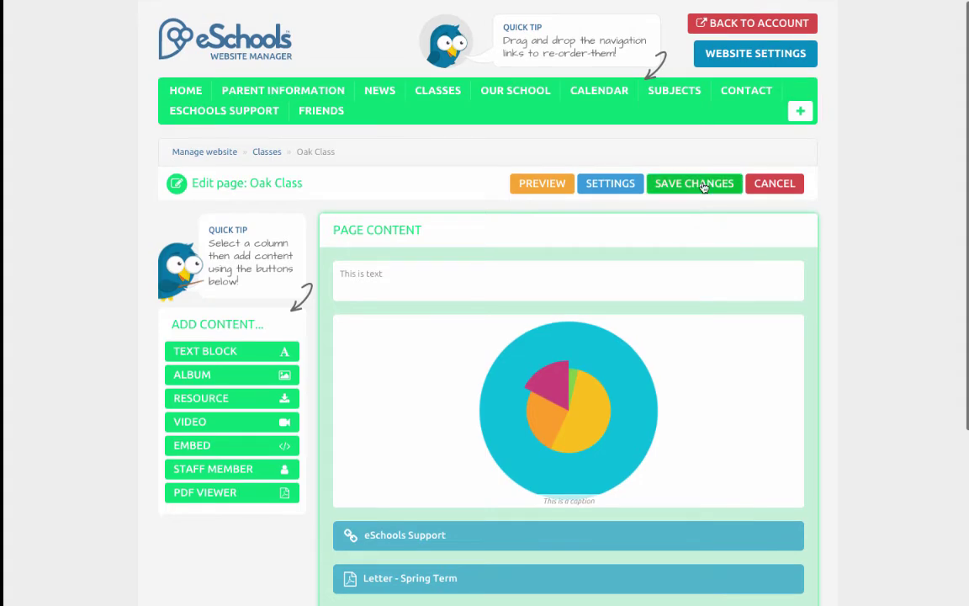
pyautogui.click(708, 184)
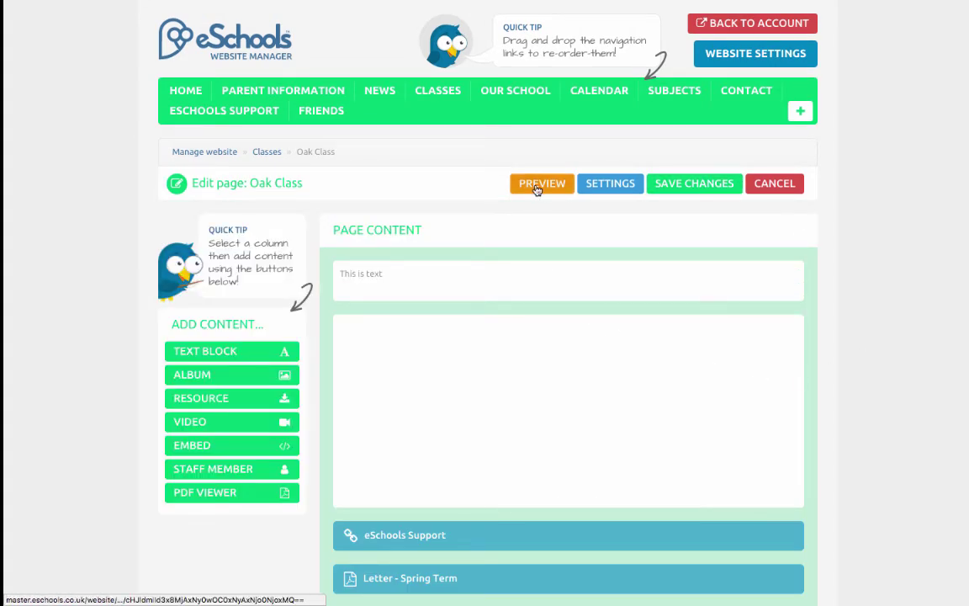
# Step: Preview the Oak Class page on the school website and examine its text, album, resources and embedded PDF
pyautogui.click(535, 184)
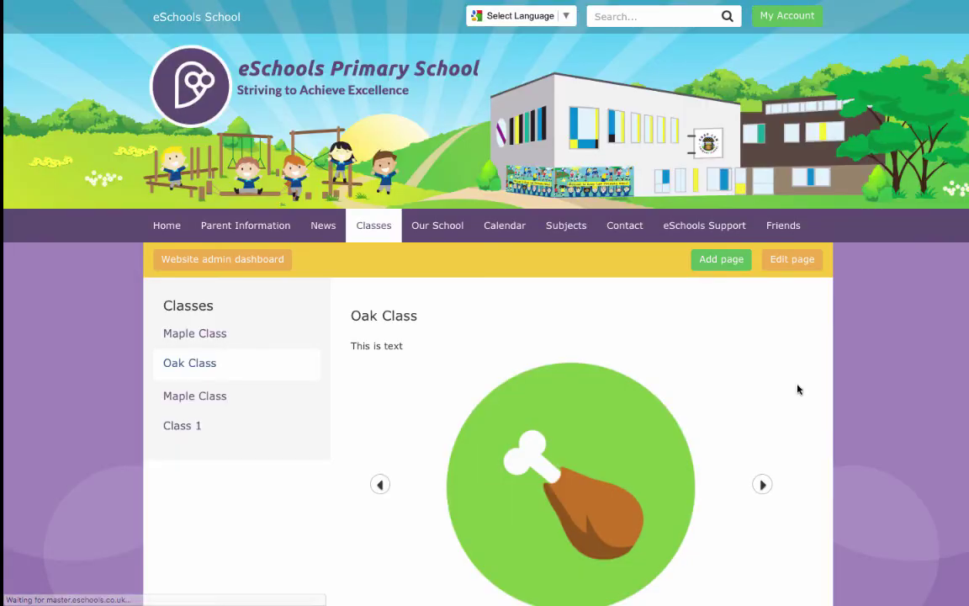
pyautogui.scroll(-3, 794, 400)
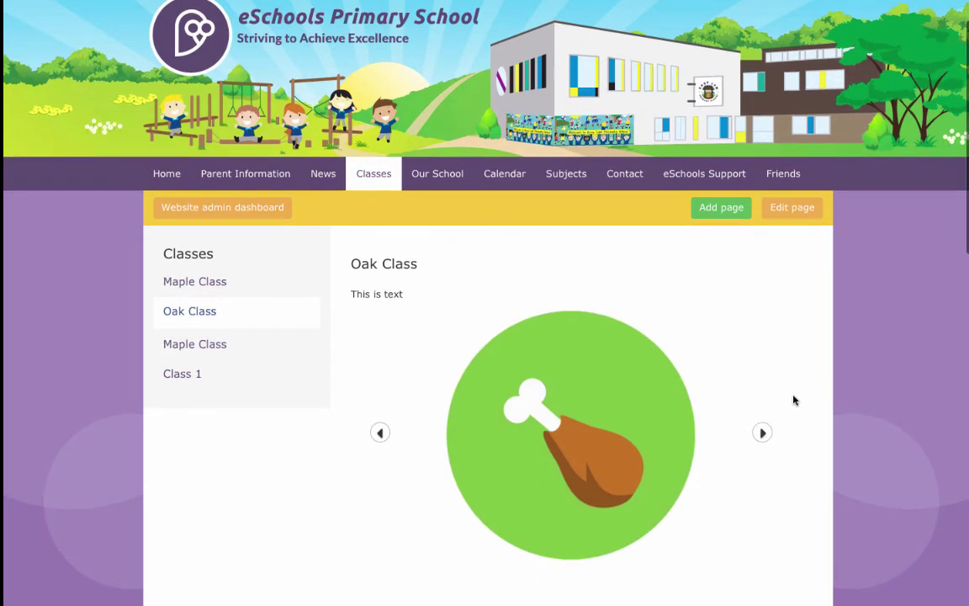
pyautogui.scroll(-2, 793, 400)
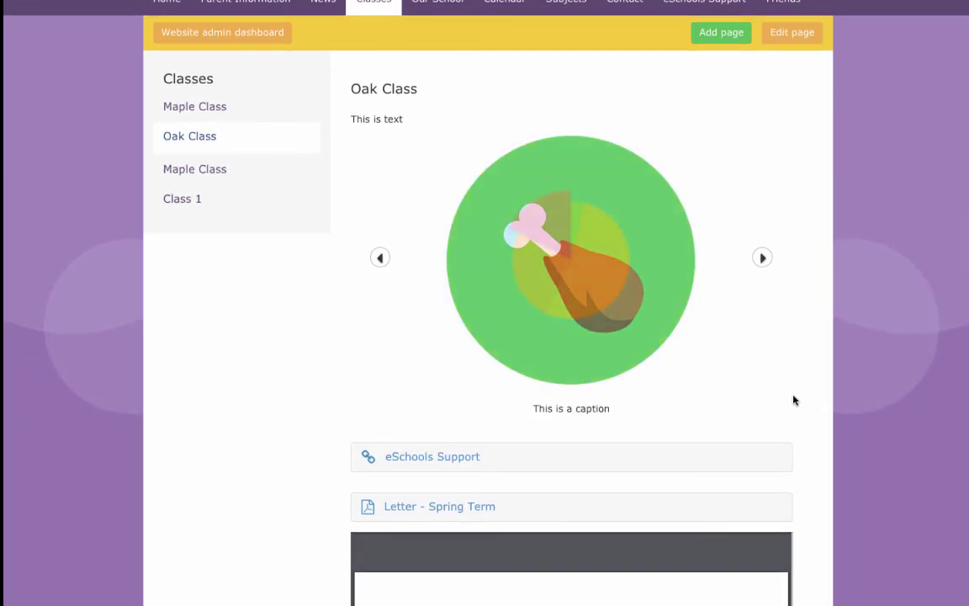
pyautogui.scroll(-1, 794, 400)
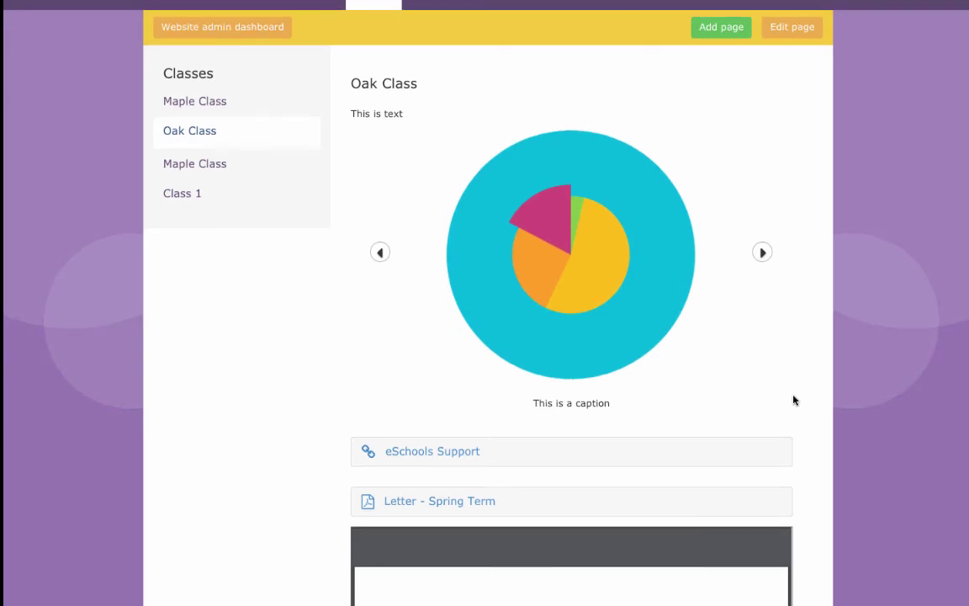
pyautogui.scroll(-2, 794, 399)
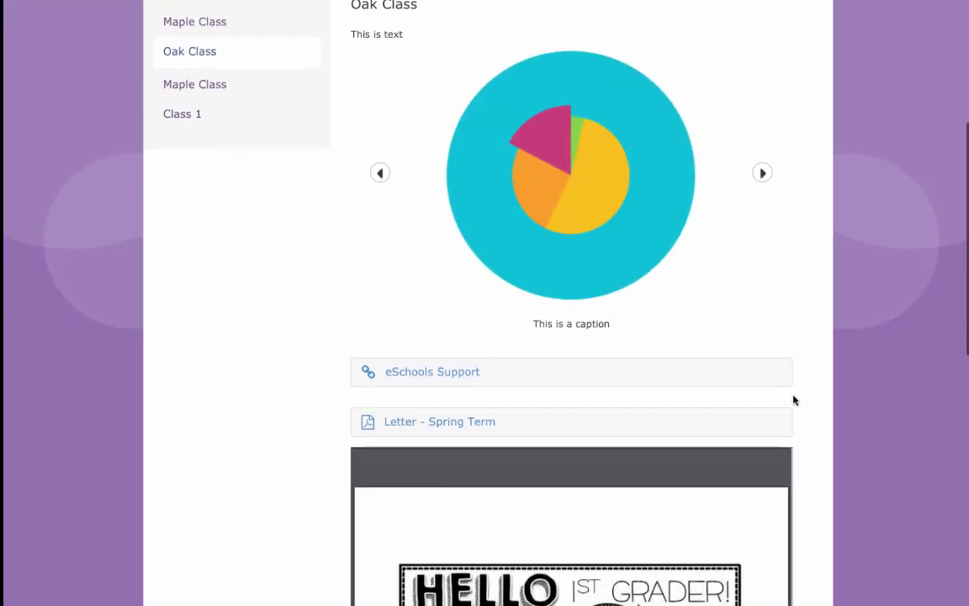
pyautogui.scroll(-2, 794, 399)
pyautogui.scroll(-1, 794, 400)
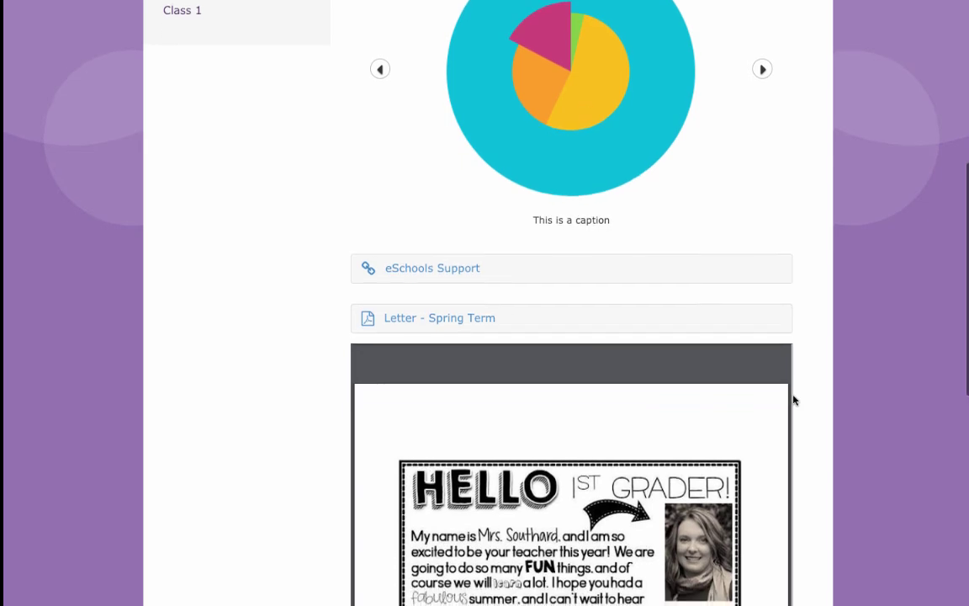
pyautogui.scroll(-1, 793, 400)
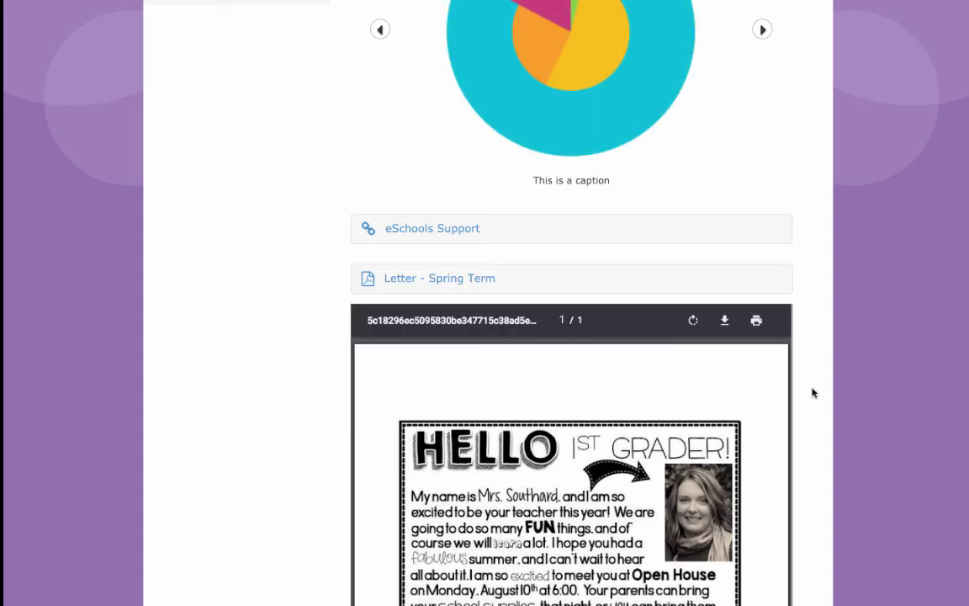
pyautogui.scroll(-5, 812, 391)
pyautogui.scroll(-6, 813, 392)
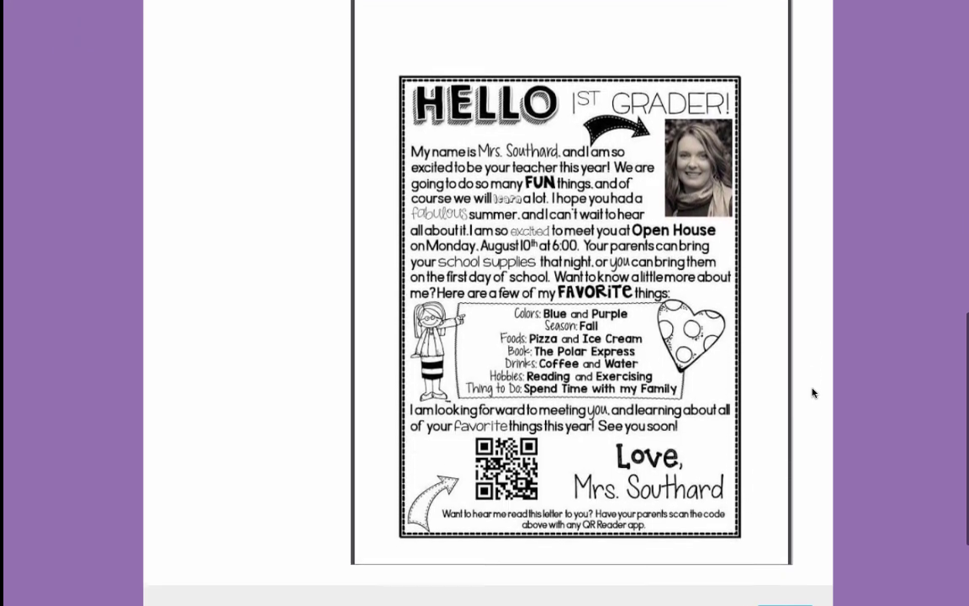
pyautogui.scroll(13, 813, 393)
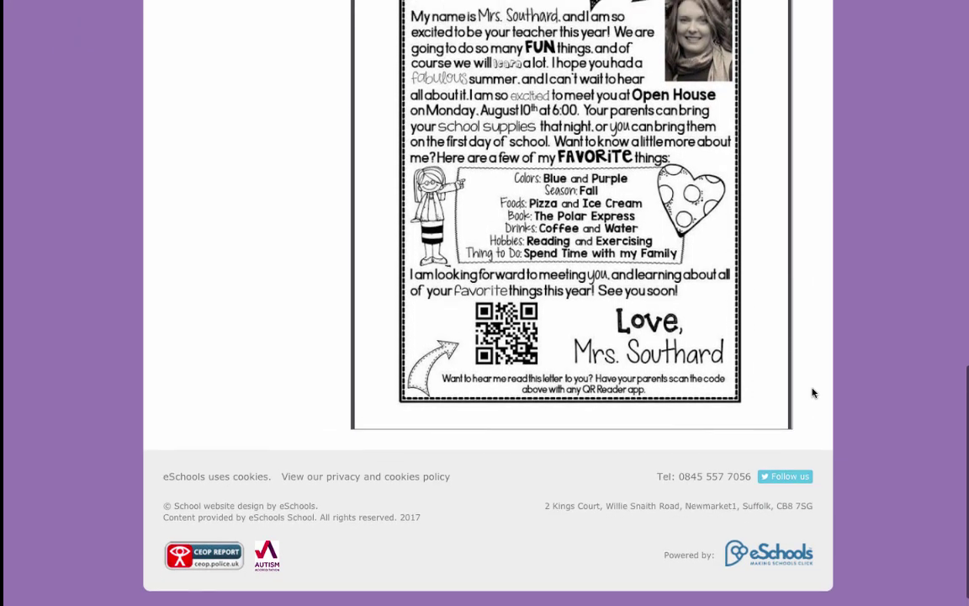
pyautogui.scroll(7, 812, 393)
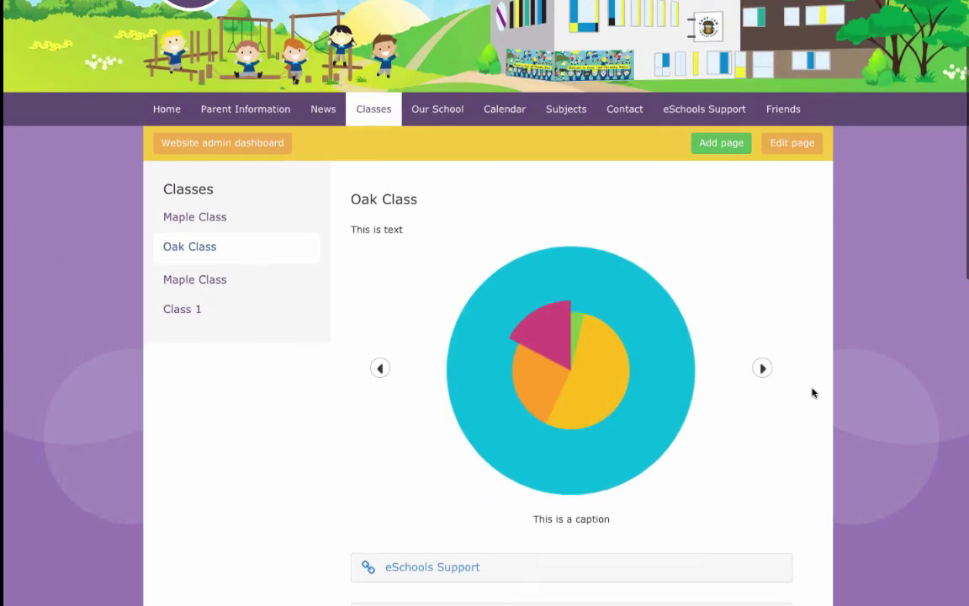